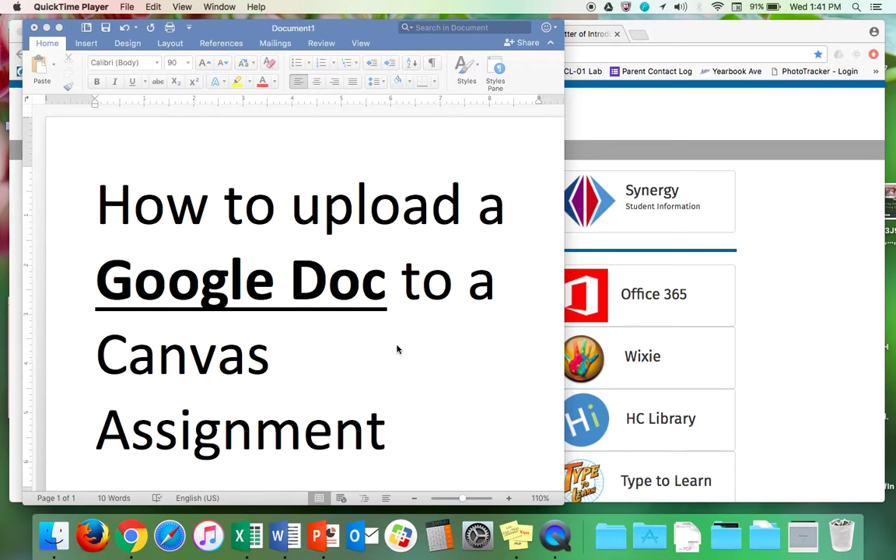
Minimize the Word tutorial title document to reveal the hcpss.me Instructional Apps portal in Chrome
left_click(45, 29)
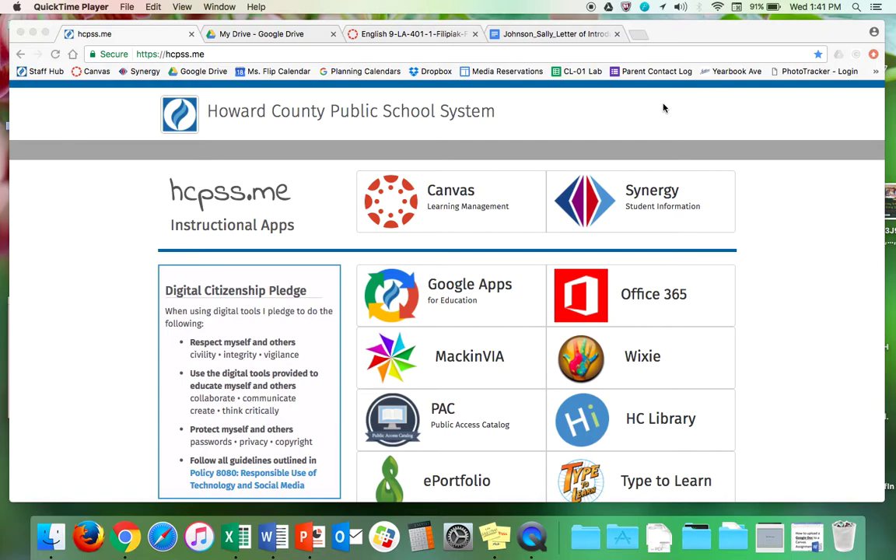
Open Canvas from the hcpss.me portal tile, then return to the Google Drive My Drive tab
left_click(283, 34)
left_click(125, 32)
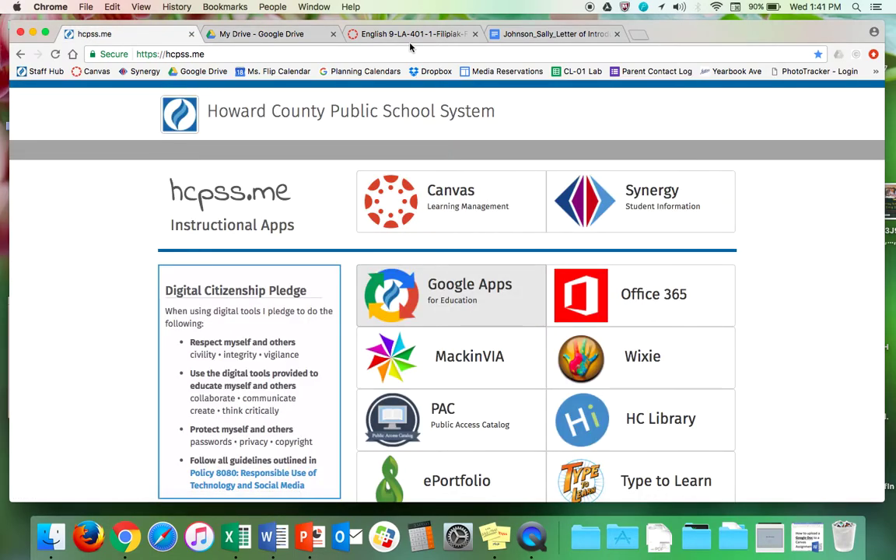
left_click(484, 213)
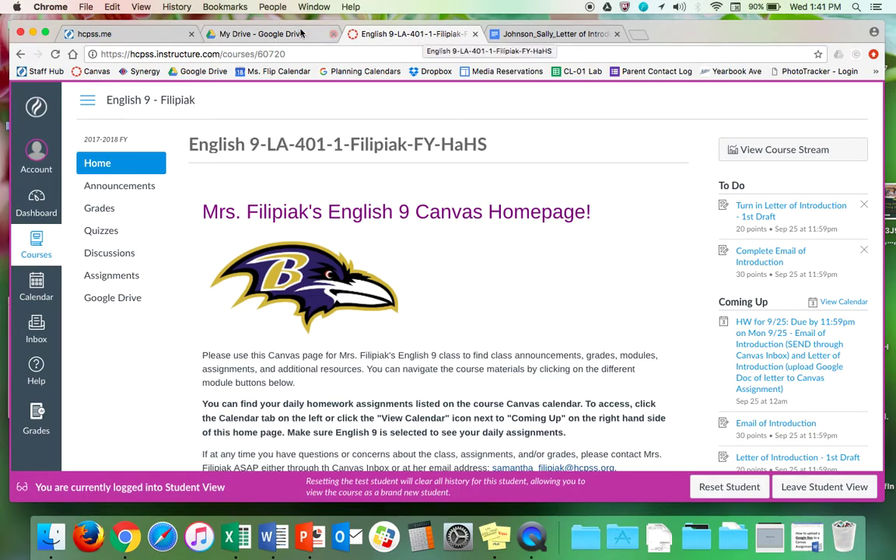
left_click(262, 34)
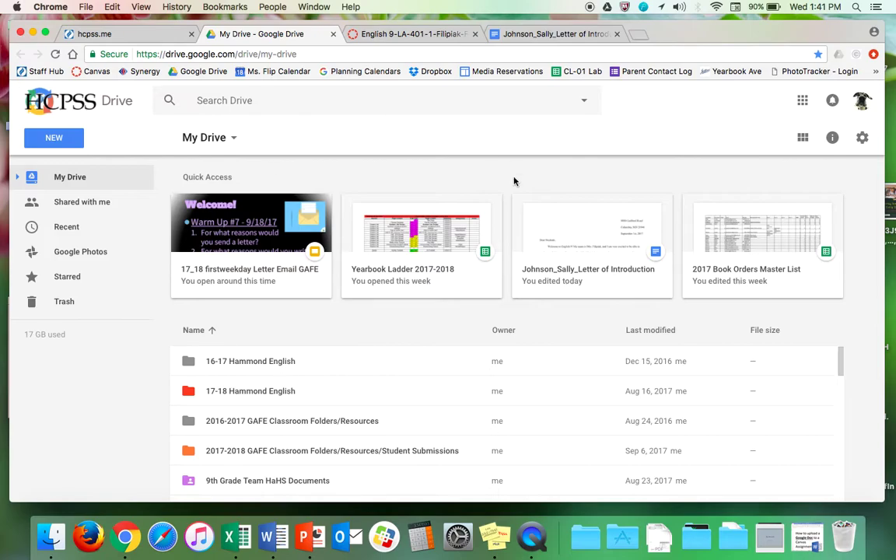
left_click(548, 34)
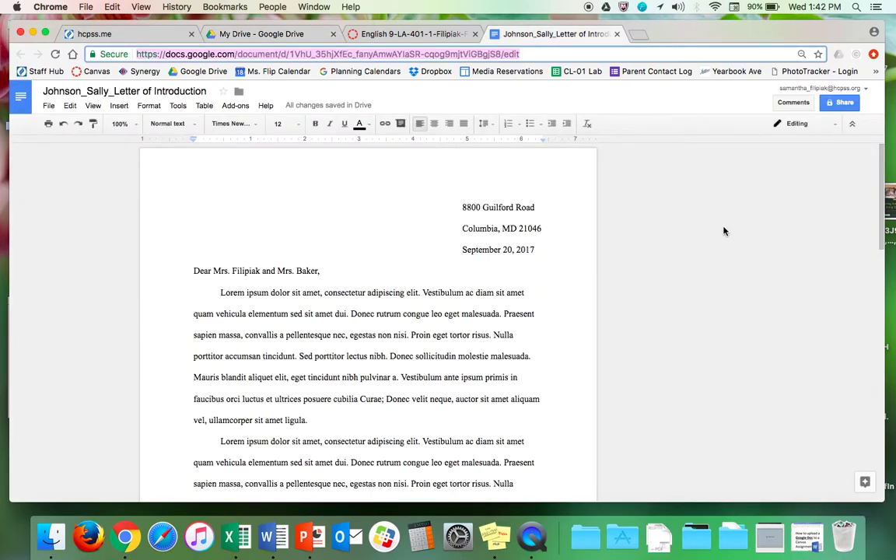
left_click(423, 274)
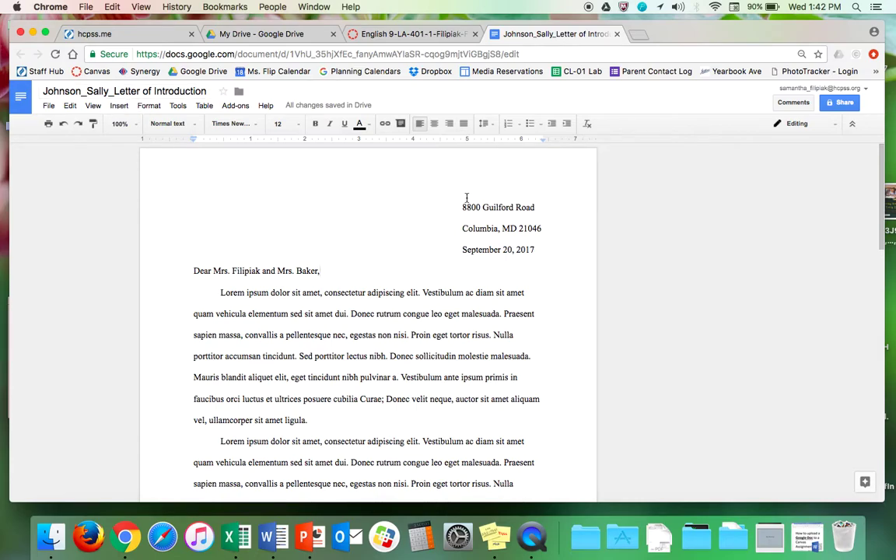
scroll(467, 197, "down", 1)
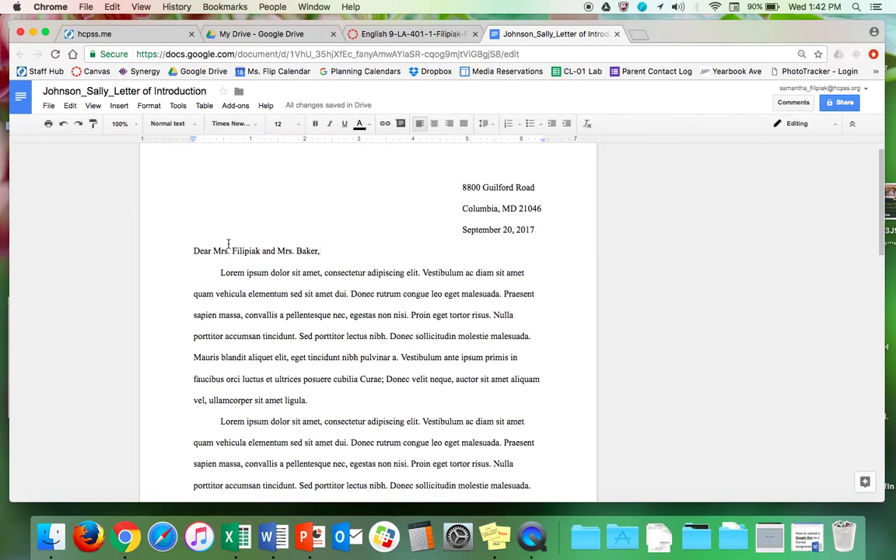
scroll(344, 272, "down", 10)
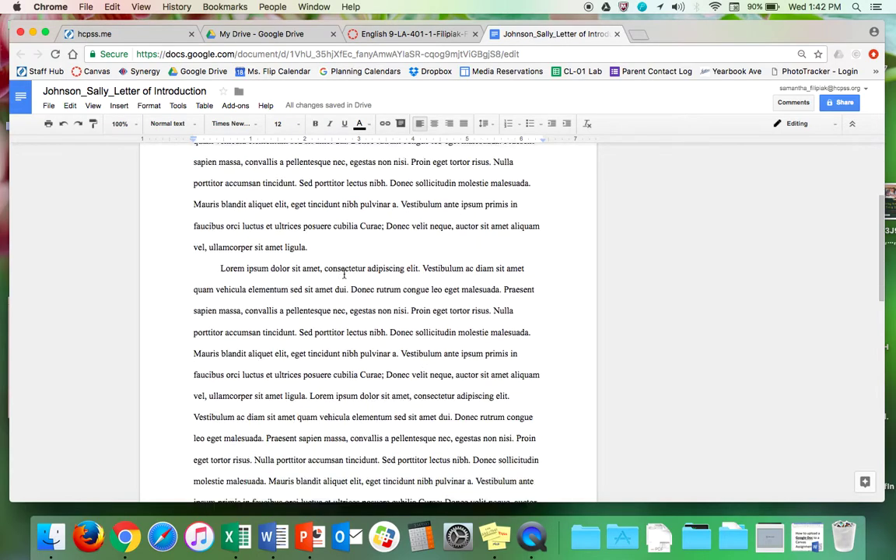
scroll(344, 274, "down", 15)
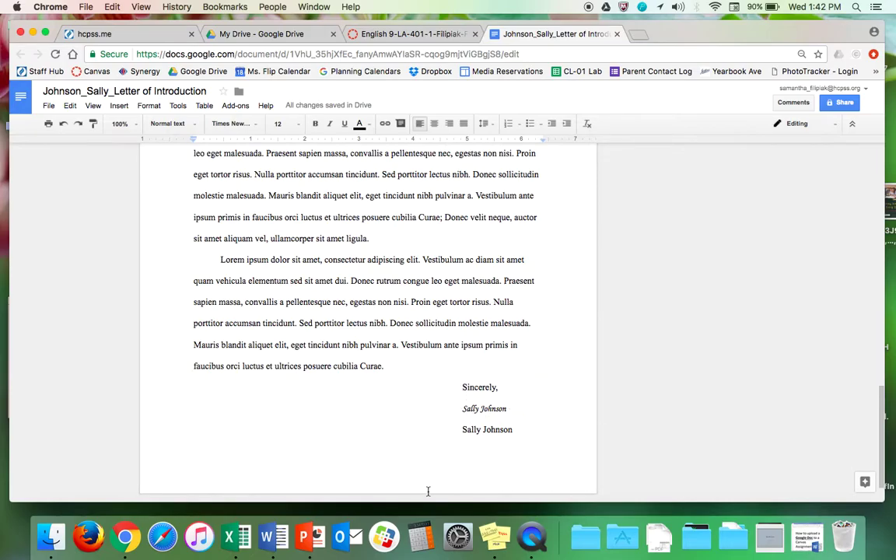
scroll(428, 490, "up", 20)
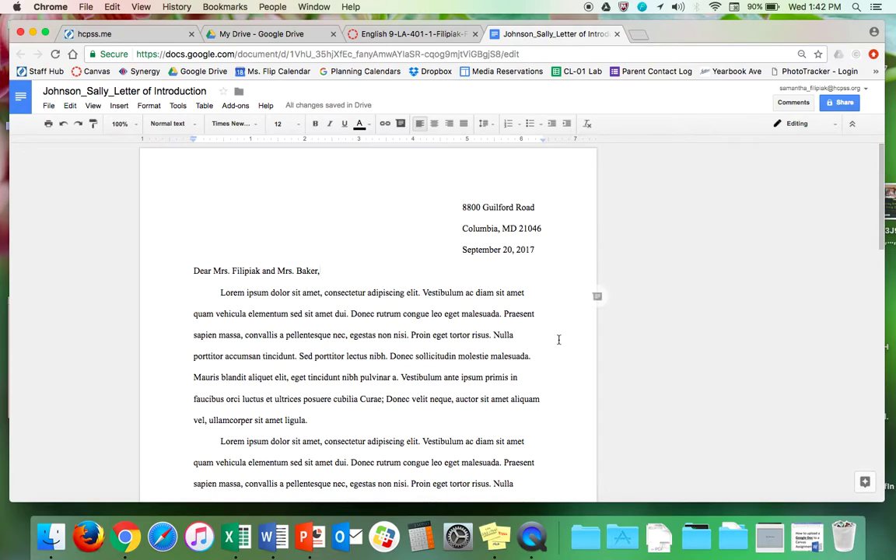
Go to the English 9 Canvas course, view its Assignments list, then return to the course Home page
left_click(388, 37)
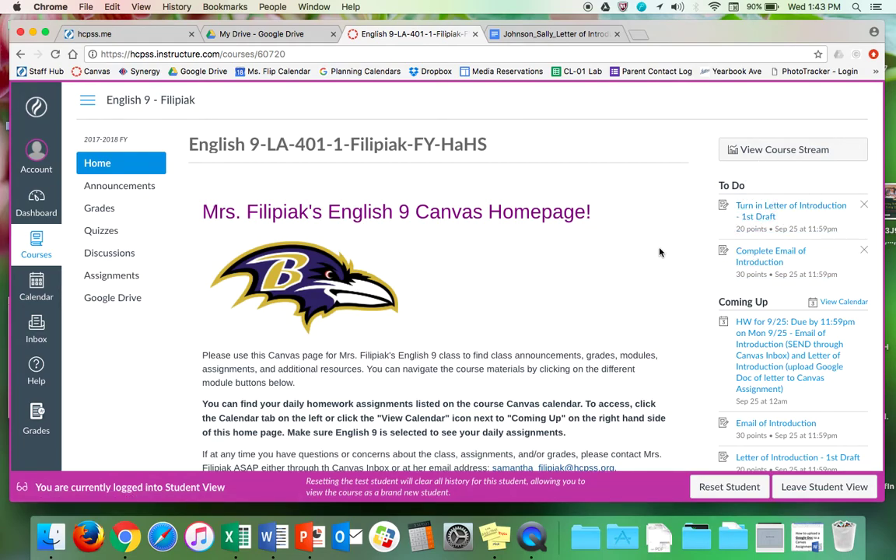
scroll(659, 253, "down", 5)
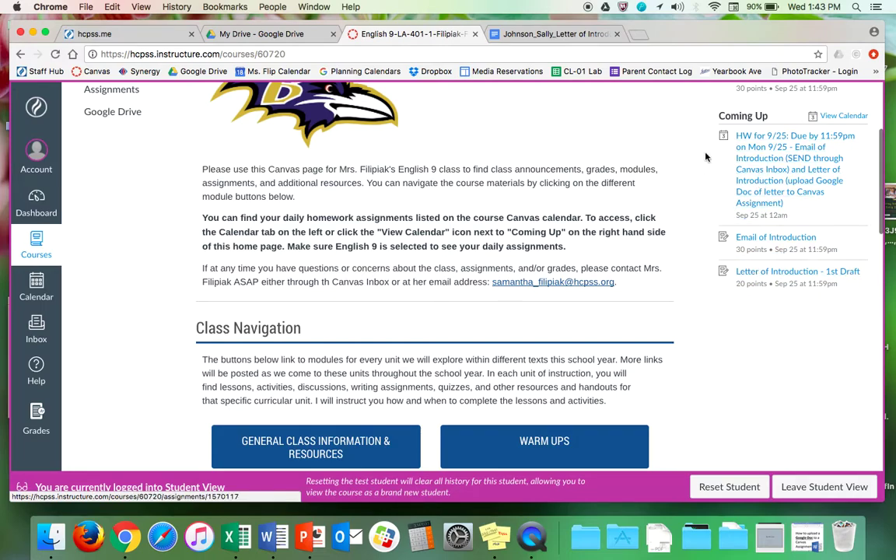
scroll(605, 251, "up", 5)
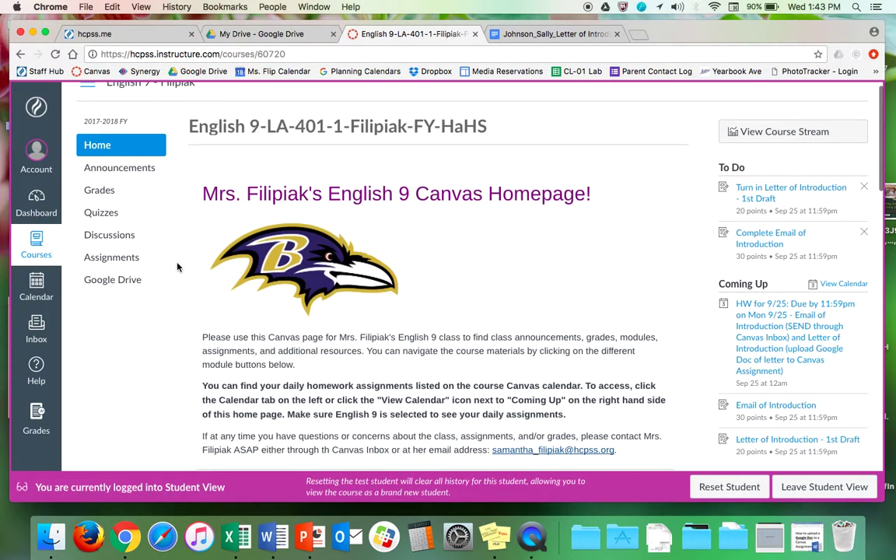
left_click(113, 258)
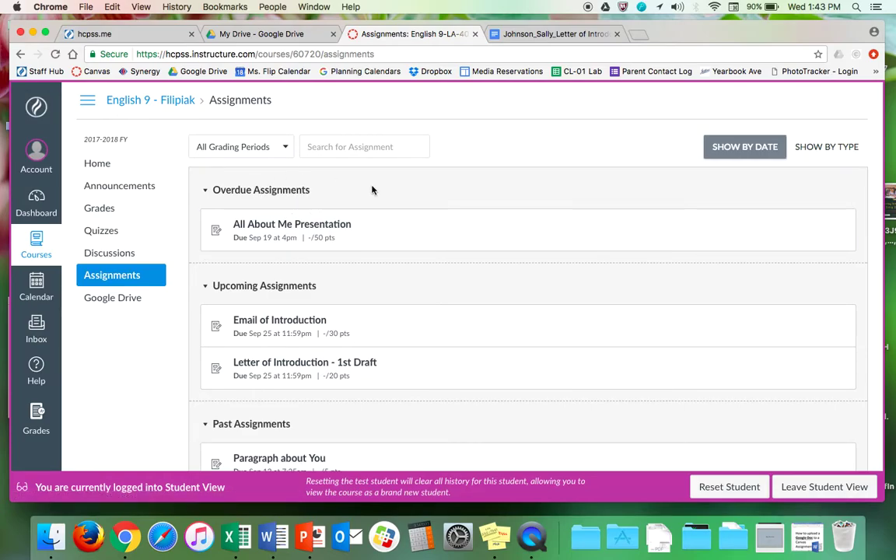
left_click(159, 168)
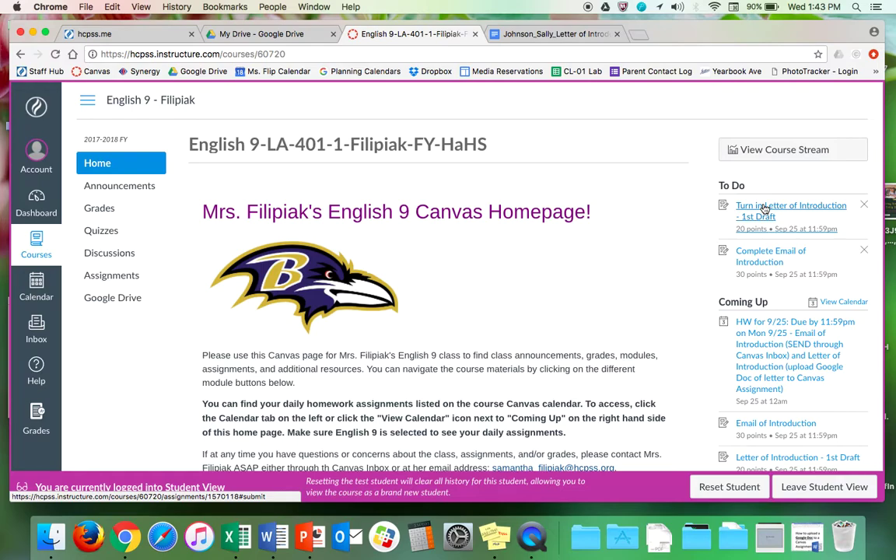
Open the Letter of Introduction - 1st Draft To Do item and reload it via the breadcrumb, choosing Leave
left_click(764, 208)
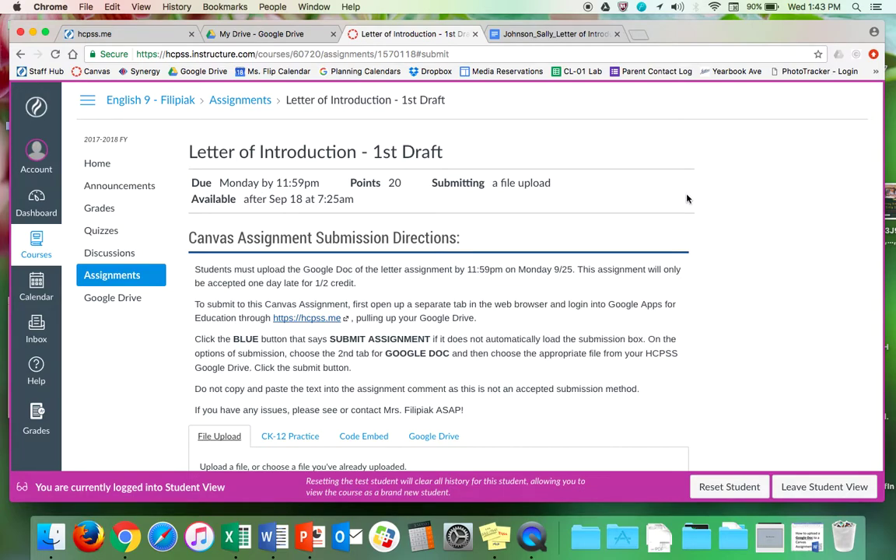
scroll(579, 142, "down", 5)
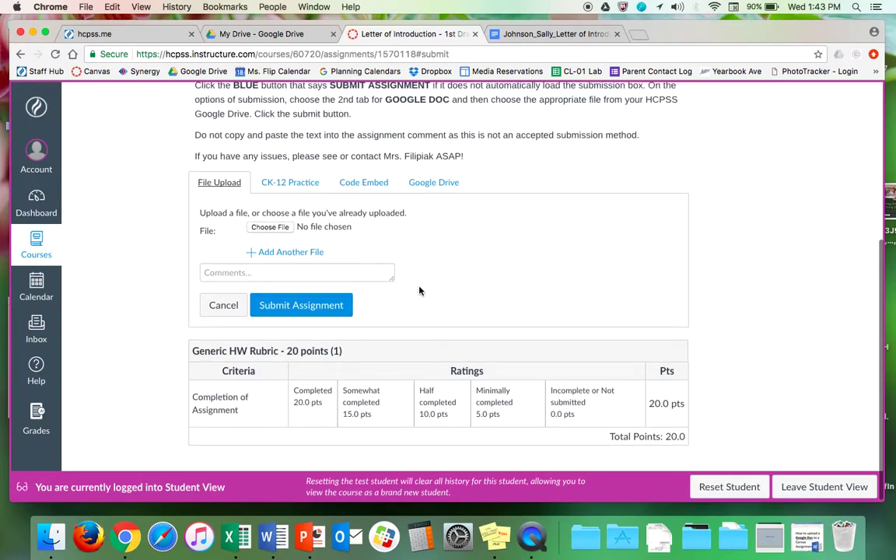
scroll(418, 290, "up", 2)
scroll(419, 291, "up", 5)
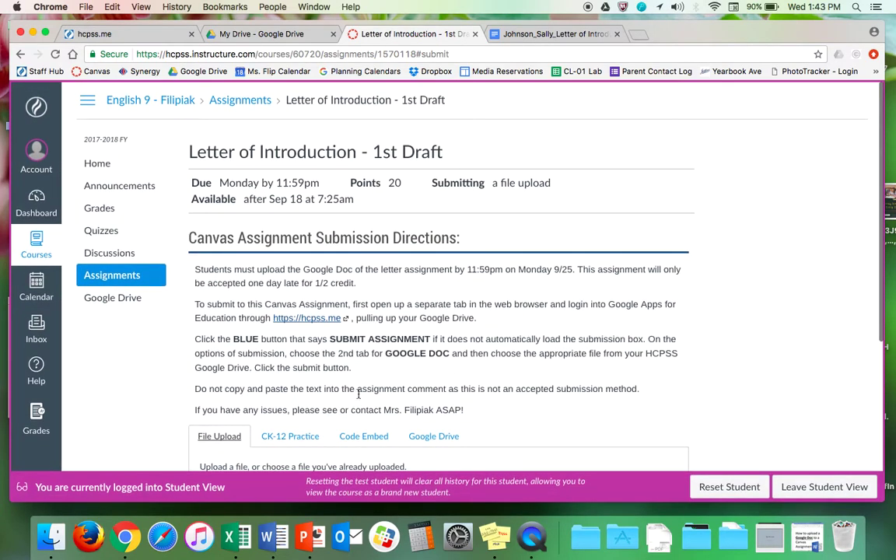
scroll(358, 394, "down", 5)
scroll(387, 297, "up", 5)
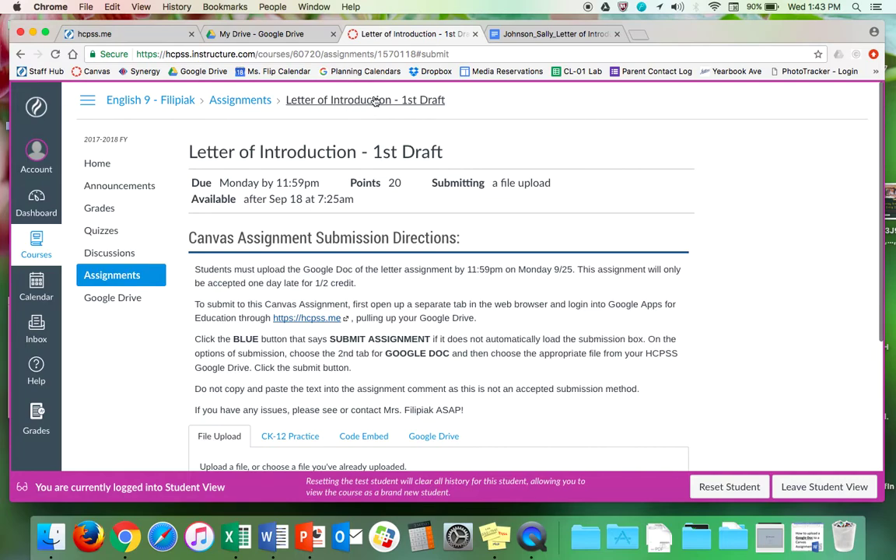
left_click(333, 95)
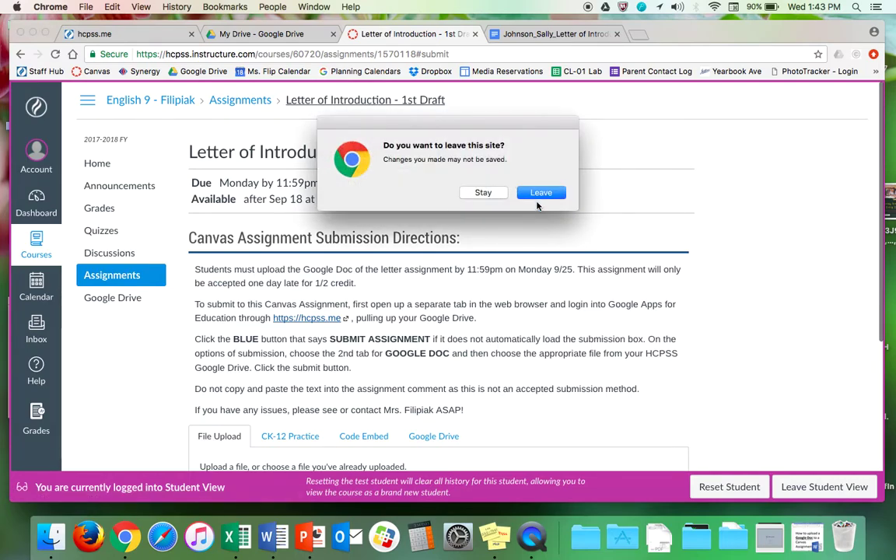
key("Return")
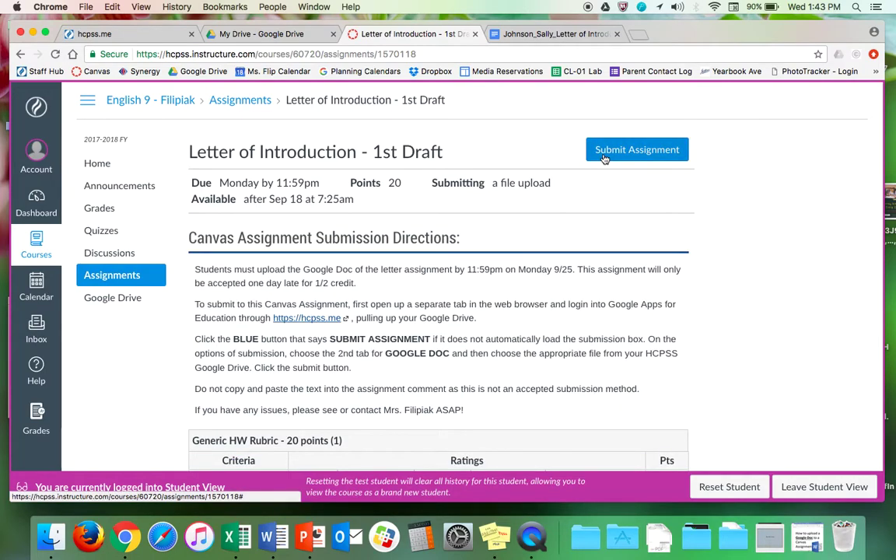
Open the assignment's submission form and highlight the instructions about submitting the Google Doc
left_click(648, 149)
scroll(649, 148, "up", 2)
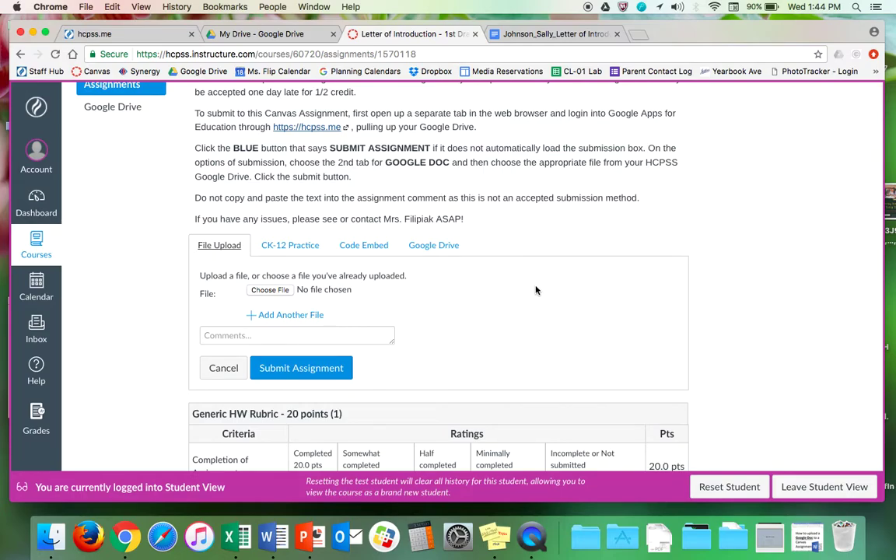
scroll(535, 290, "up", 1)
scroll(535, 290, "down", 1)
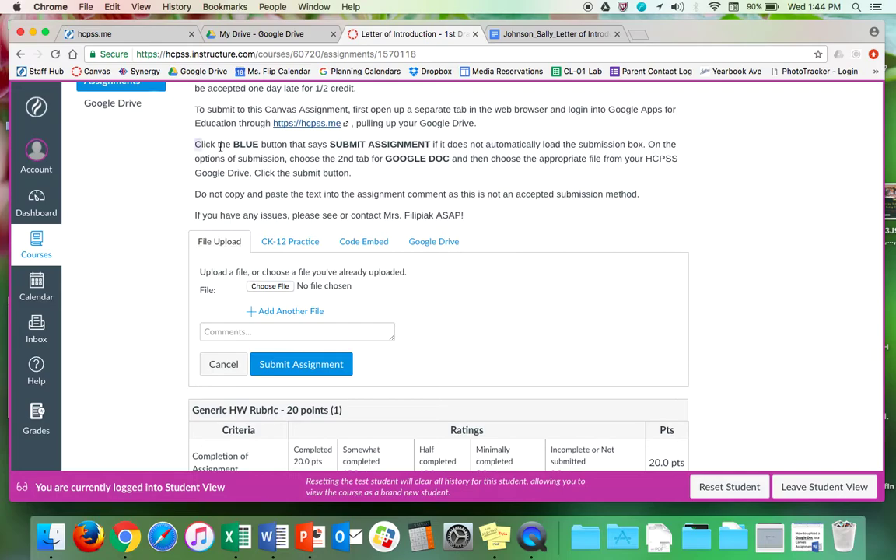
left_click_drag(195, 144, 364, 178)
scroll(364, 178, "up", 3)
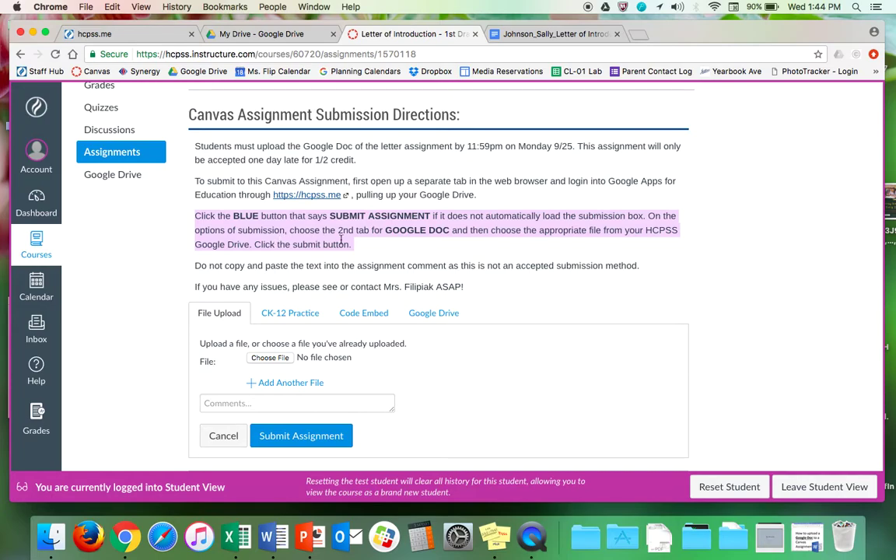
left_click(476, 232)
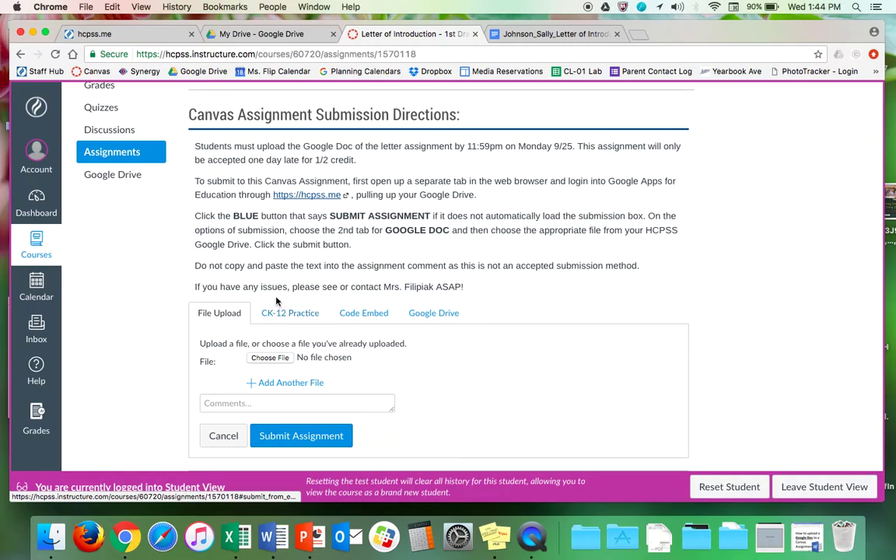
Try the Google Drive option and authorize it, then switch the submission to File Upload
left_click(445, 315)
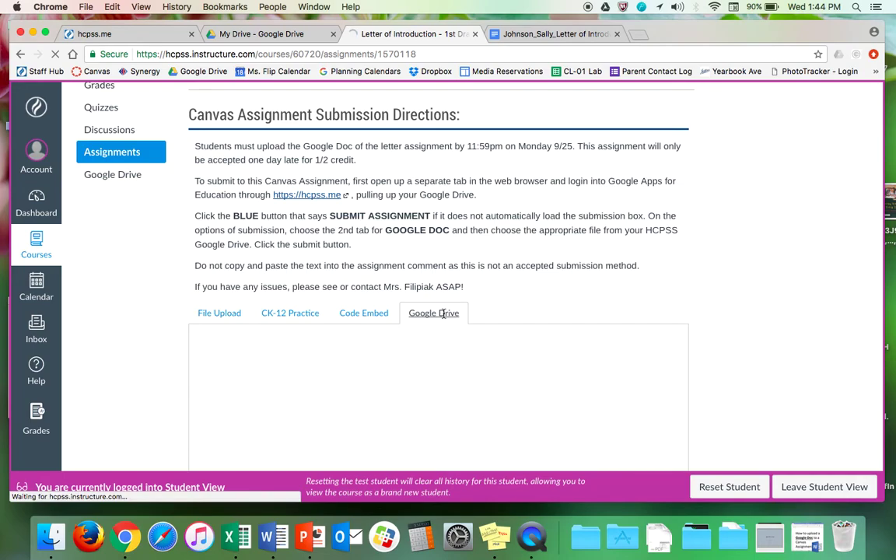
scroll(443, 313, "down", 1)
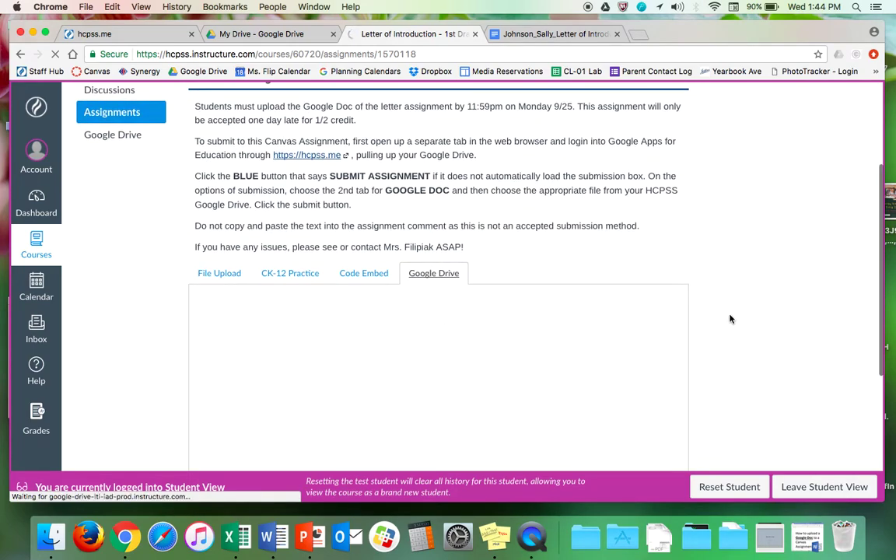
scroll(730, 316, "down", 3)
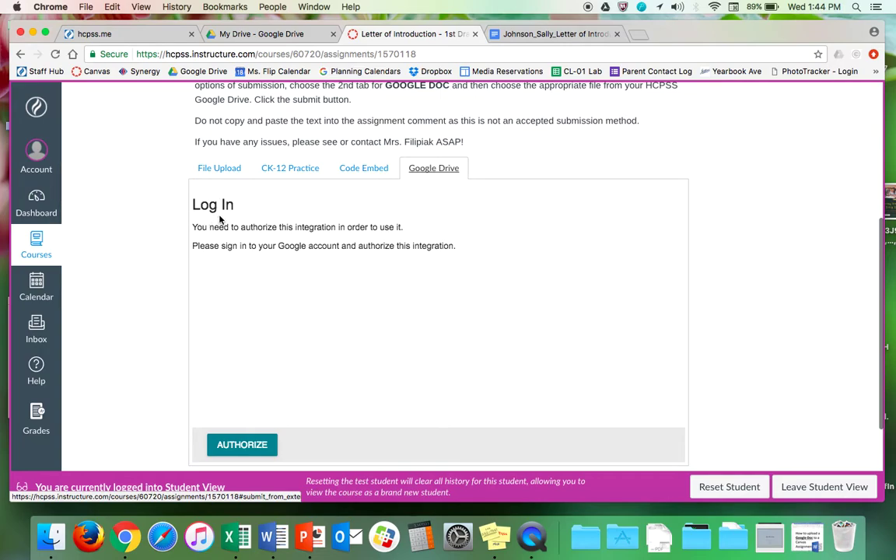
left_click(249, 448)
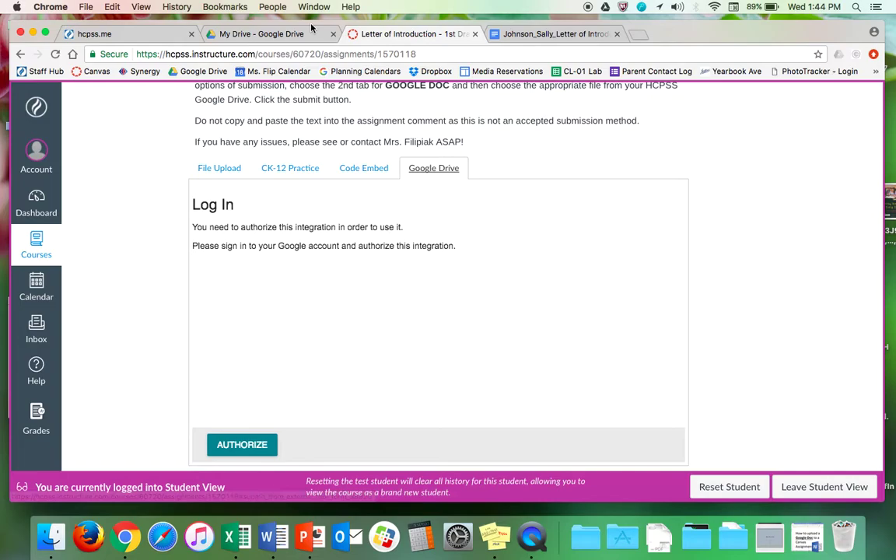
left_click(261, 33)
left_click(391, 32)
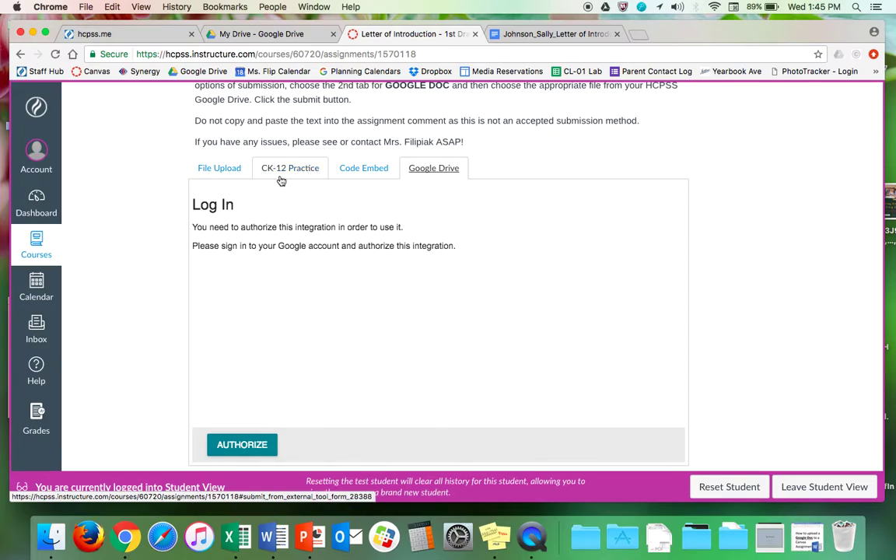
left_click(228, 168)
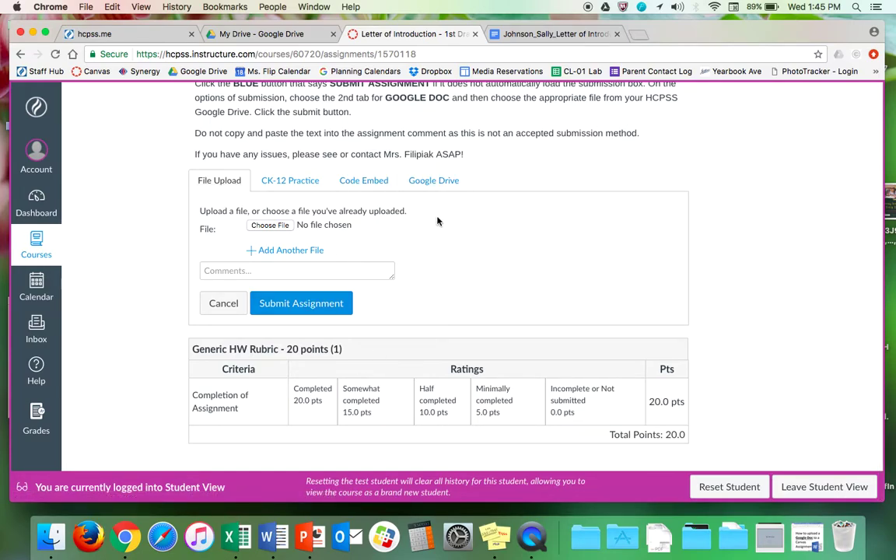
Upload HHS Extended Day Handout 2017-2018.pdf from the Desktop and submit the assignment
left_click(272, 226)
scroll(399, 244, "down", 1)
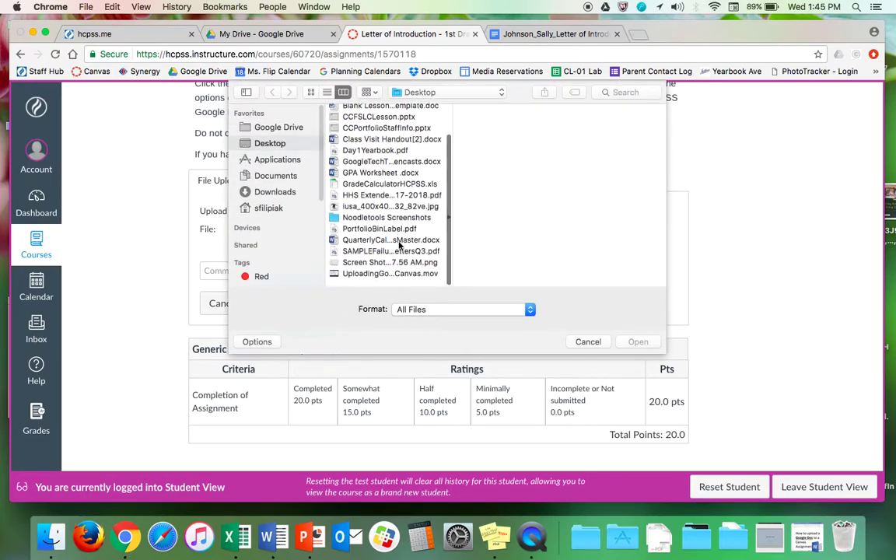
scroll(399, 245, "up", 1)
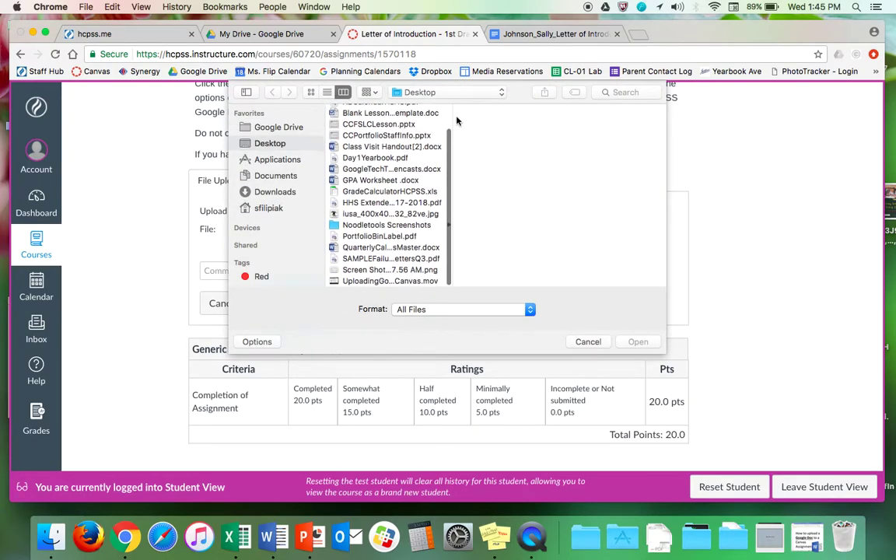
double_click(396, 204)
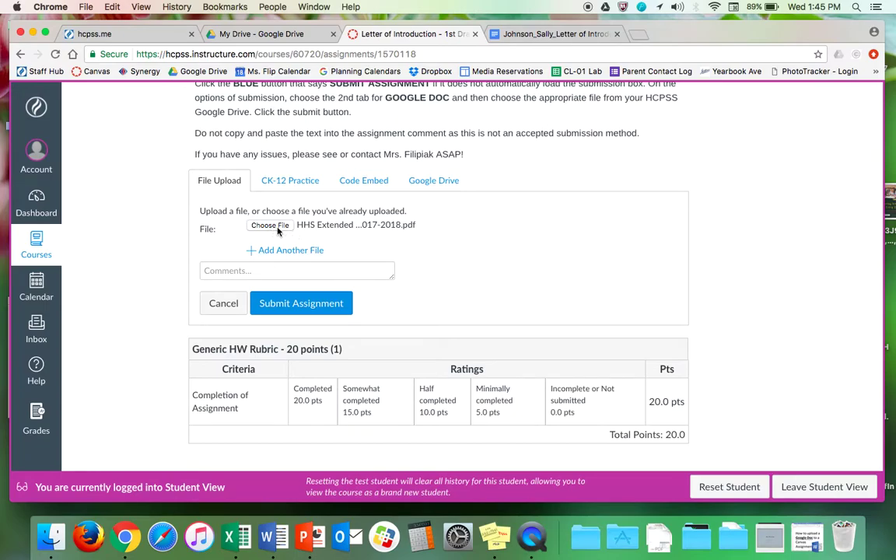
left_click(309, 305)
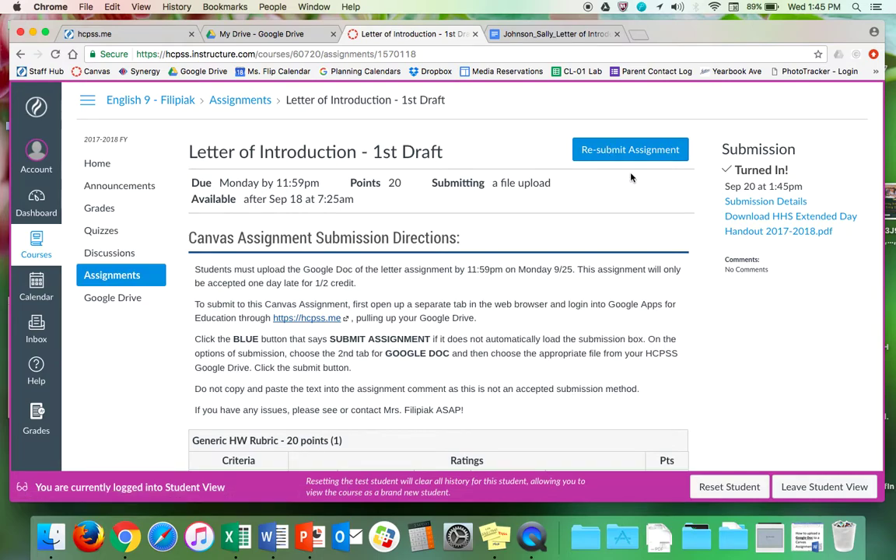
Bring up the Re-submit form, then open Submission Details, confirming Leave, to view the submitted PDF
scroll(631, 178, "down", 1)
scroll(630, 177, "up", 1)
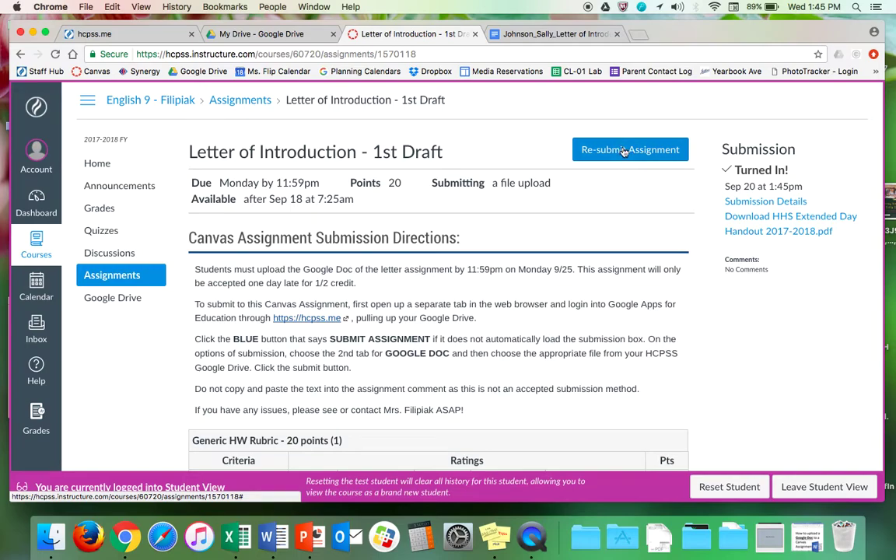
left_click(669, 152)
scroll(700, 185, "up", 5)
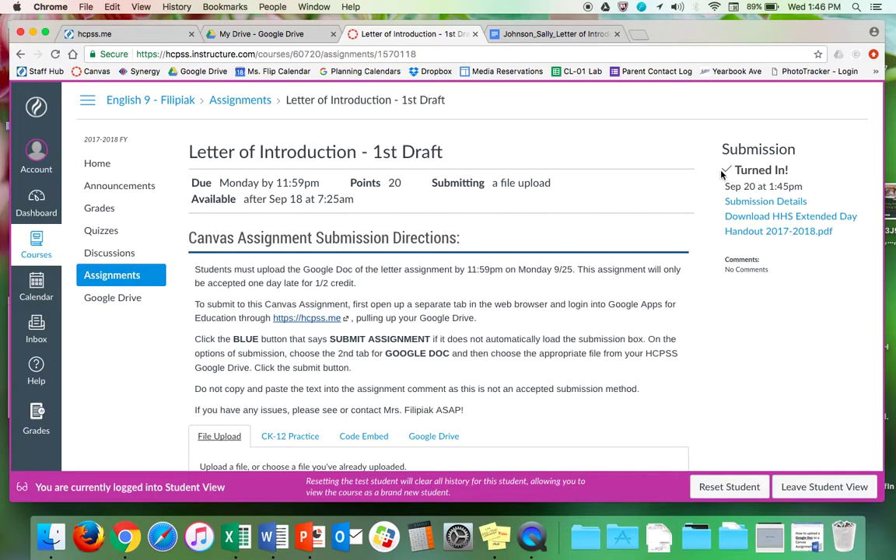
left_click(777, 204)
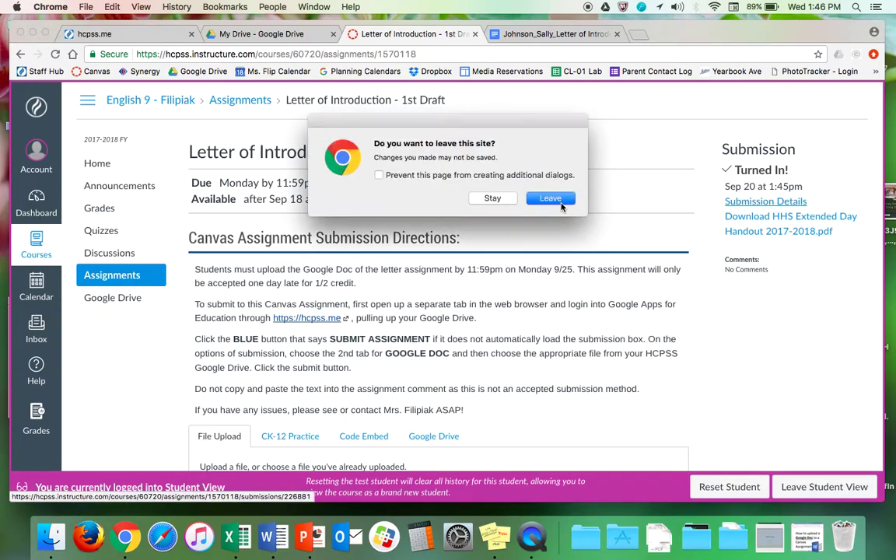
left_click(560, 205)
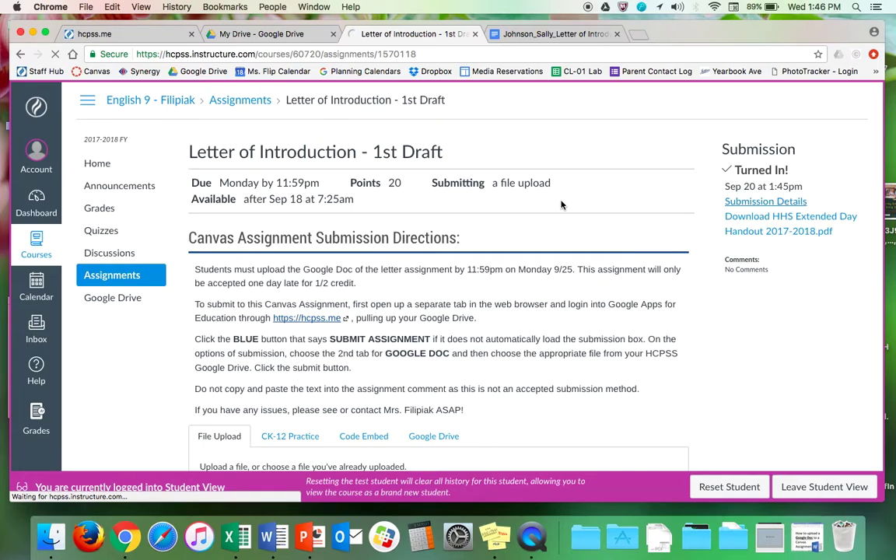
left_click(744, 200)
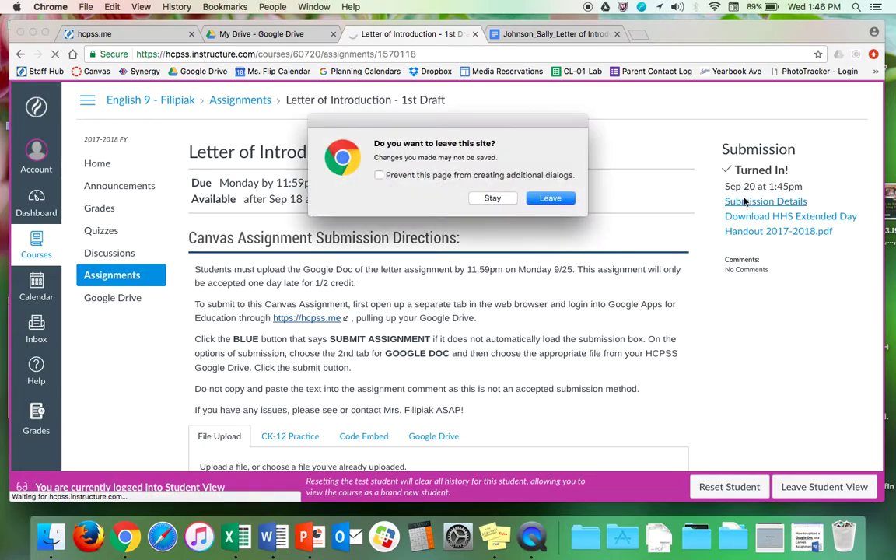
left_click(549, 199)
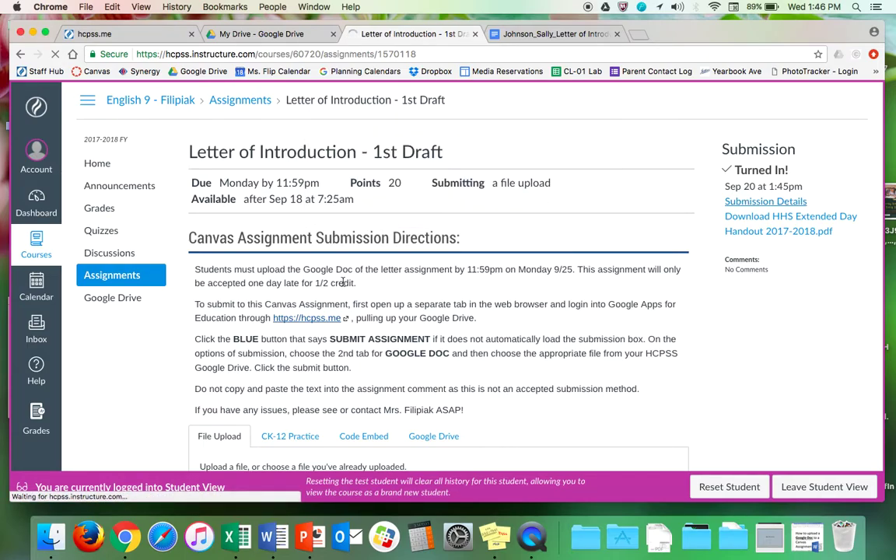
scroll(547, 282, "down", 1)
scroll(547, 281, "up", 2)
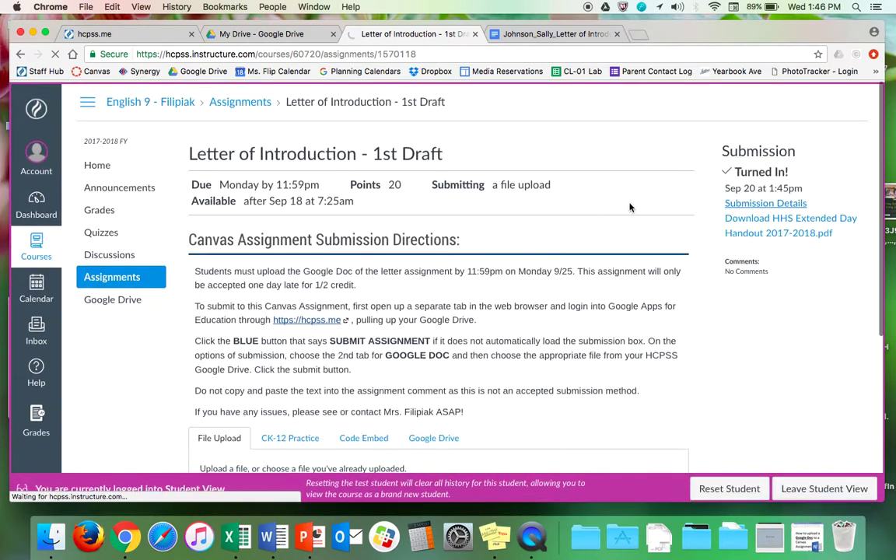
left_click(751, 200)
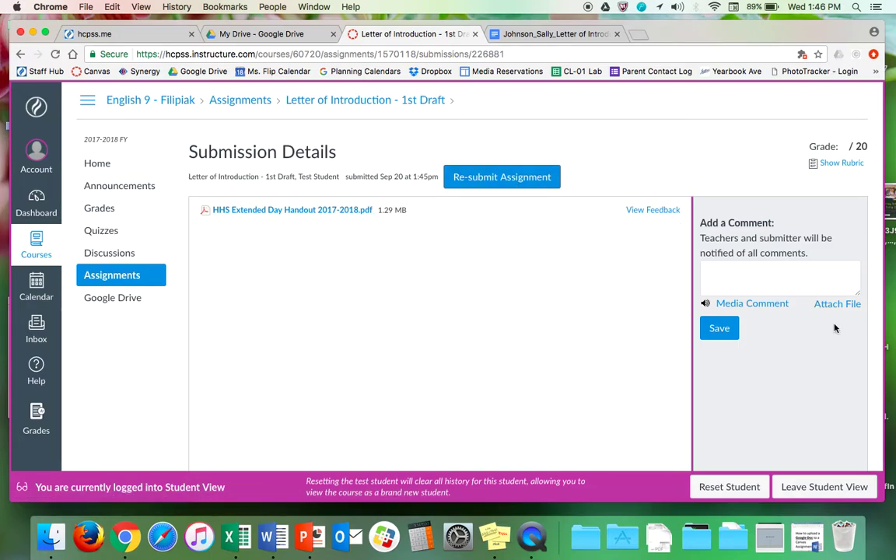
Start a submission comment, go back to the course Assignments list, and restore the Word title document
left_click(782, 268)
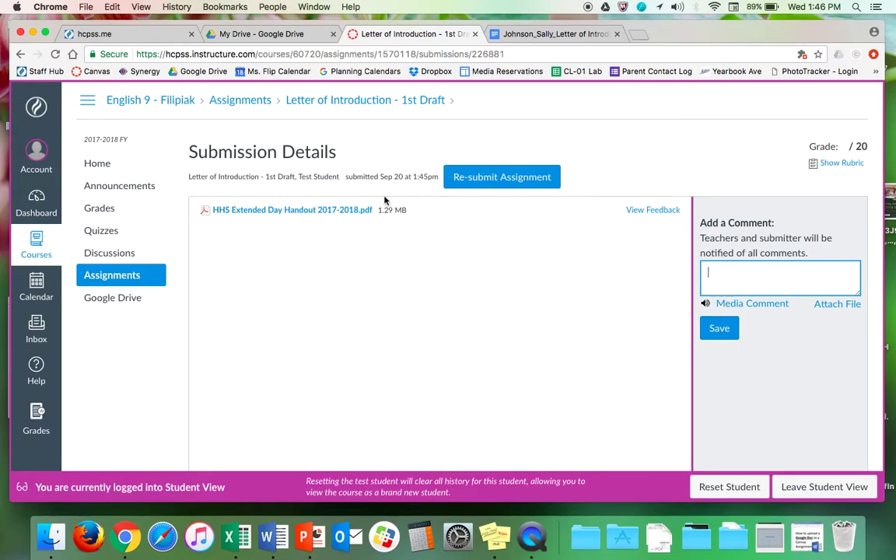
left_click(247, 100)
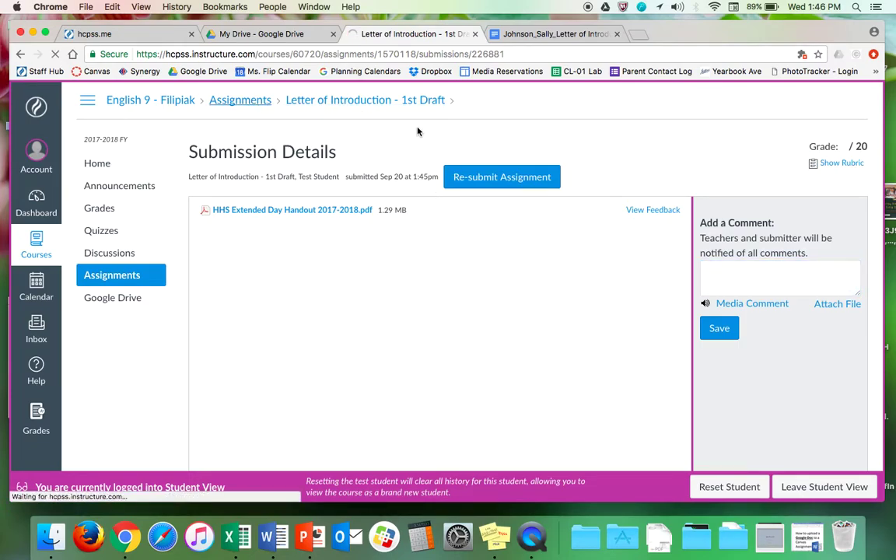
left_click(821, 534)
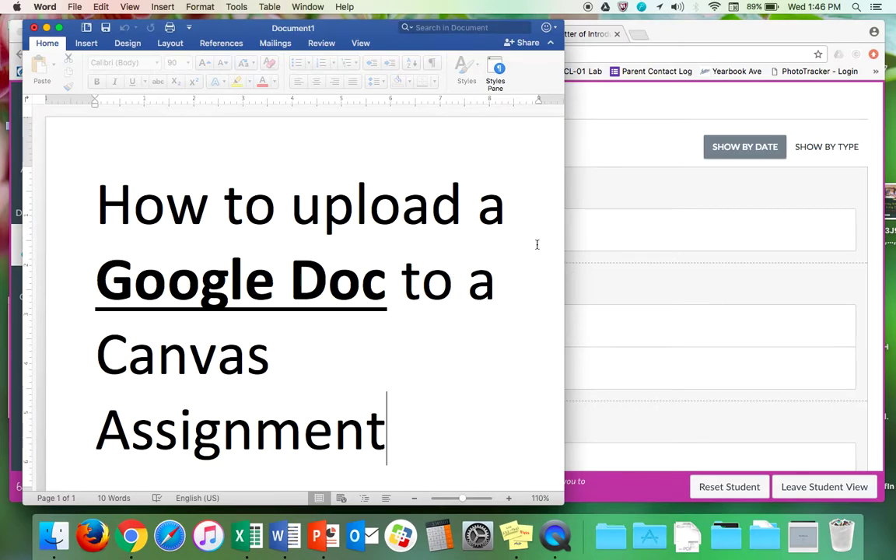
Bring Chrome forward, reopen Letter of Introduction - 1st Draft, and select the teacher-contact direction line
left_click(624, 191)
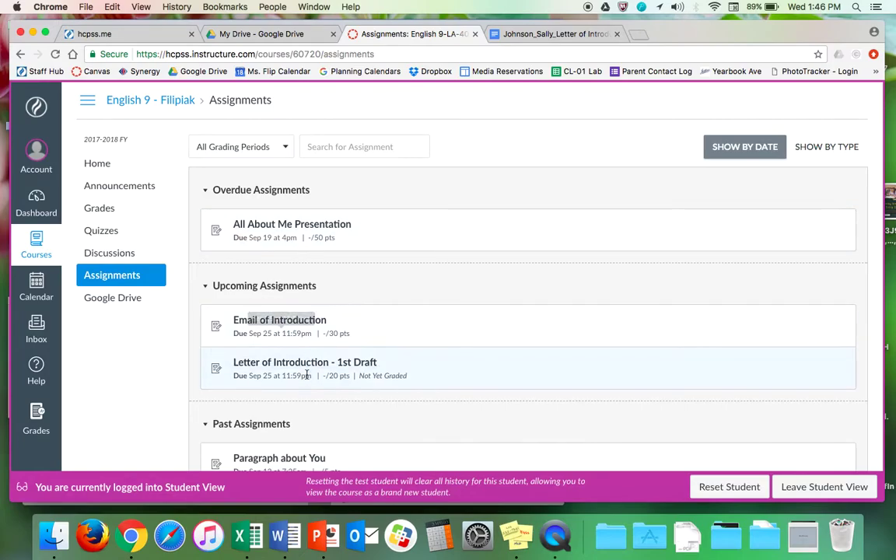
left_click(264, 364)
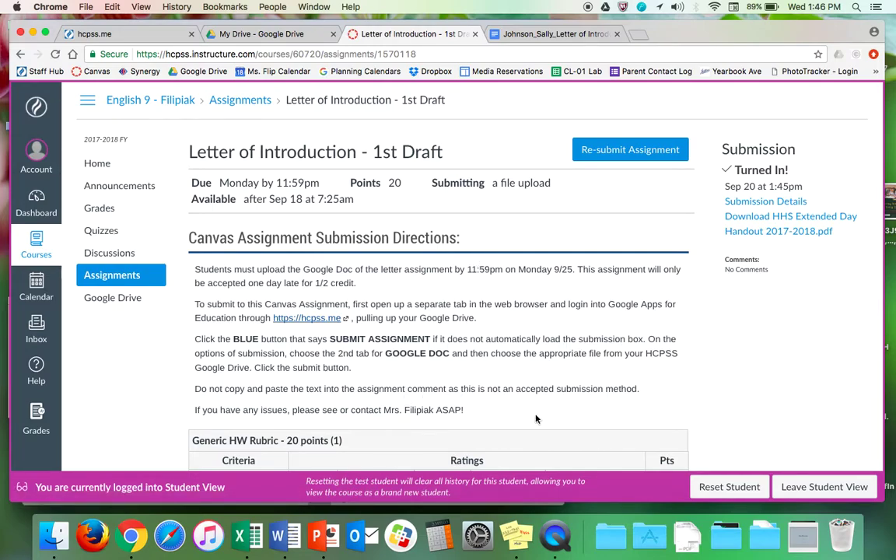
scroll(383, 312, "down", 1)
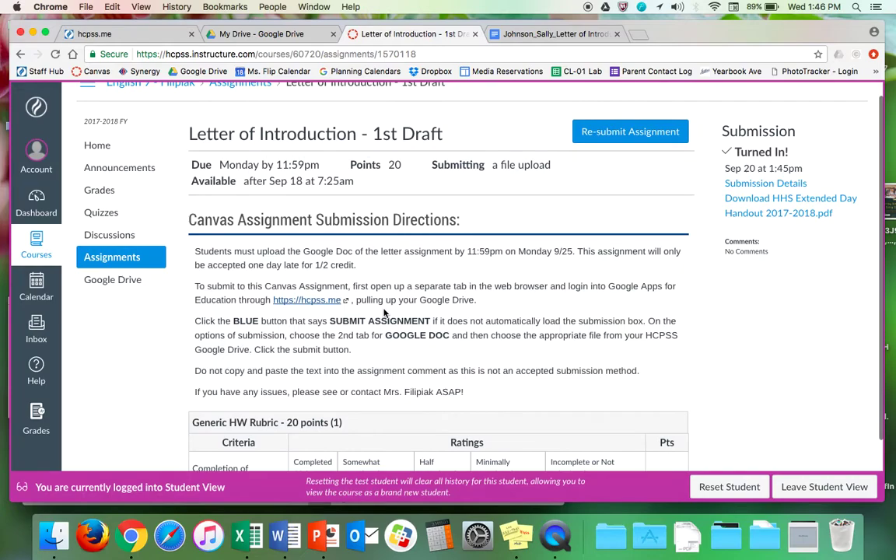
scroll(311, 366, "down", 3)
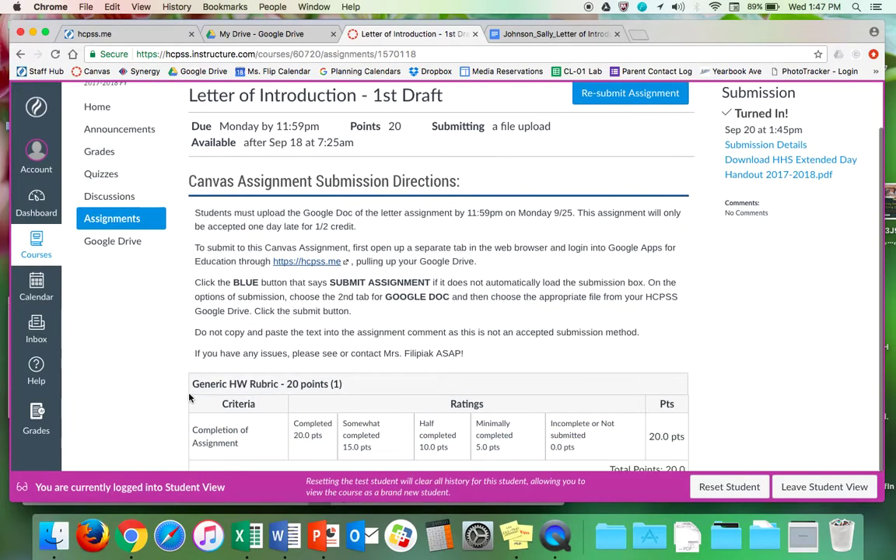
triple_click(298, 334)
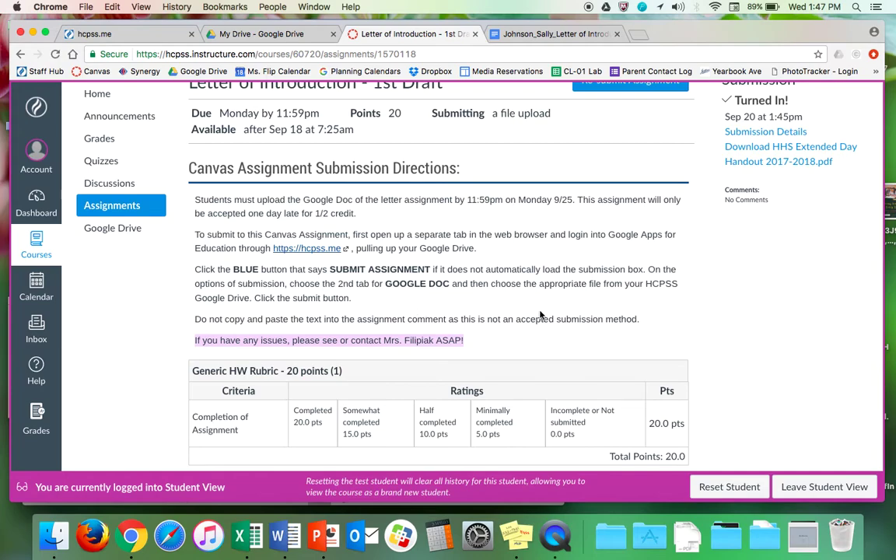
scroll(540, 315, "down", 1)
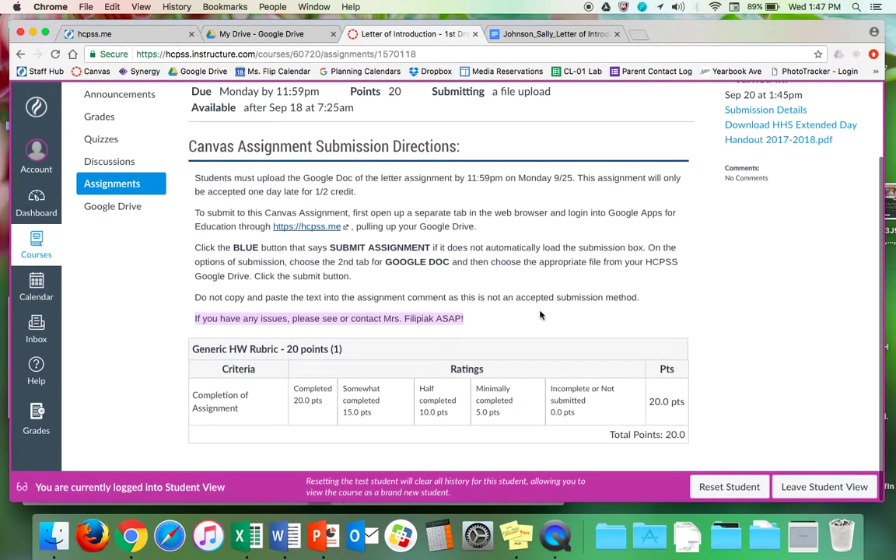
scroll(541, 315, "up", 3)
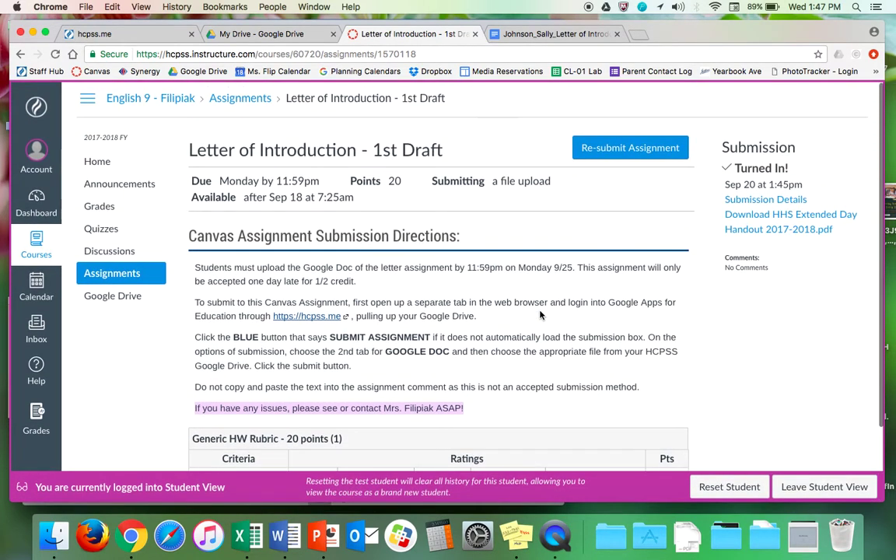